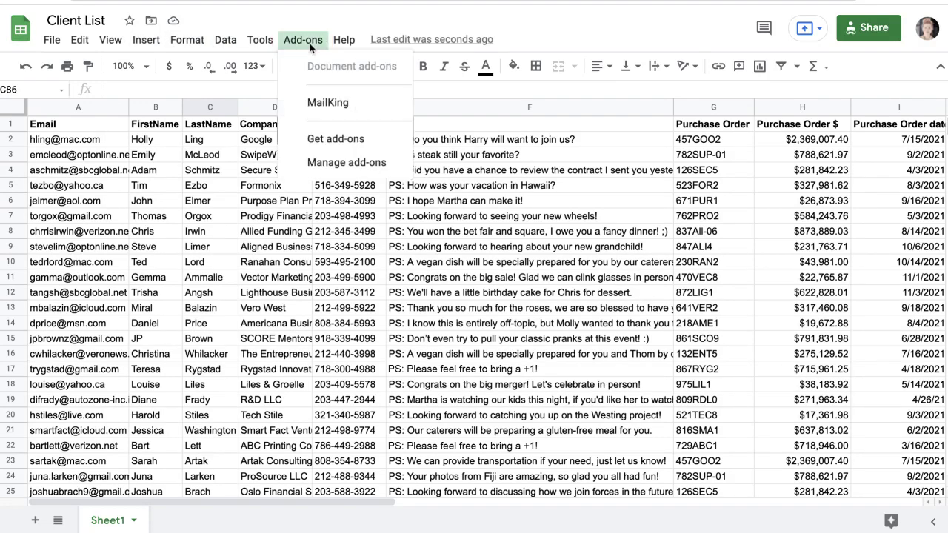
# Show the MailKing submenu under Add-ons in the Client List sheet.
pyautogui.moveTo(321, 104)
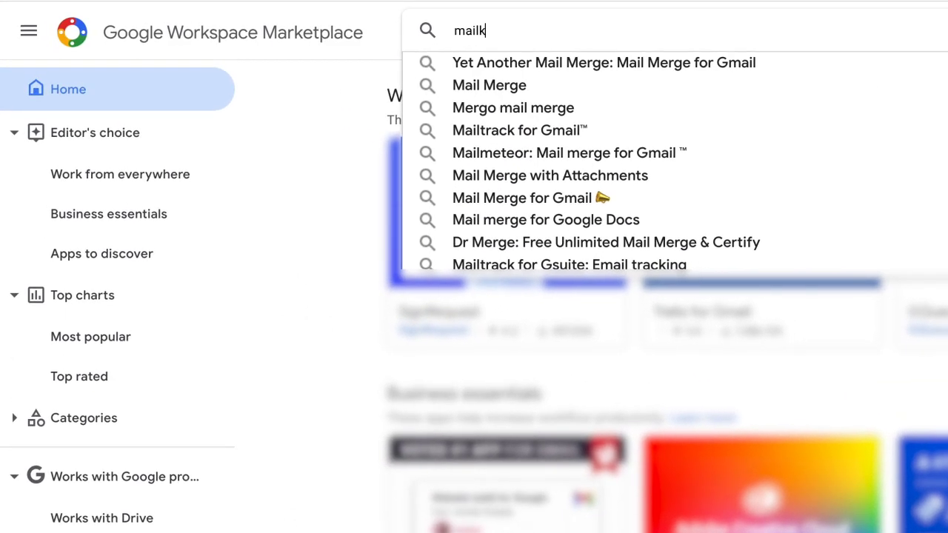
# Install the MailKing add-on from the Marketplace search results, granting its permissions.
pyautogui.press('Return')
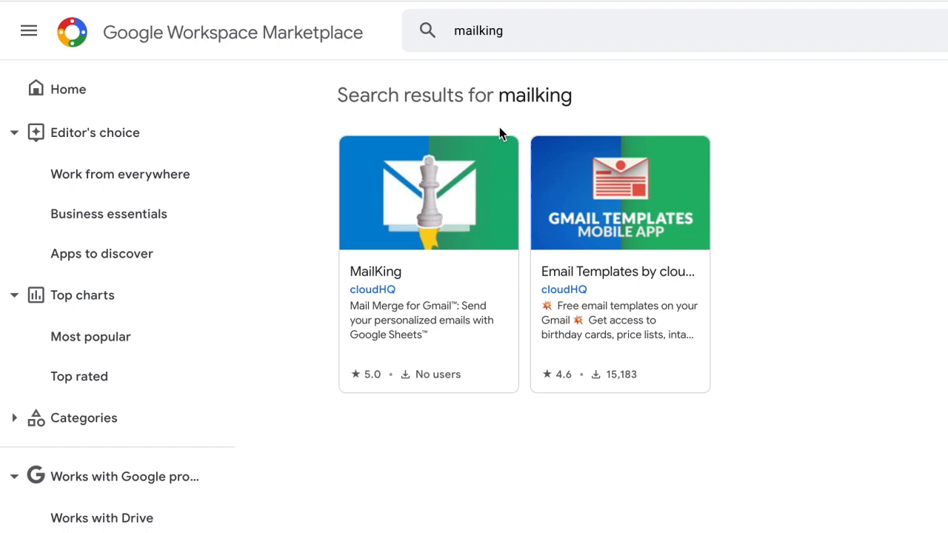
pyautogui.click(453, 171)
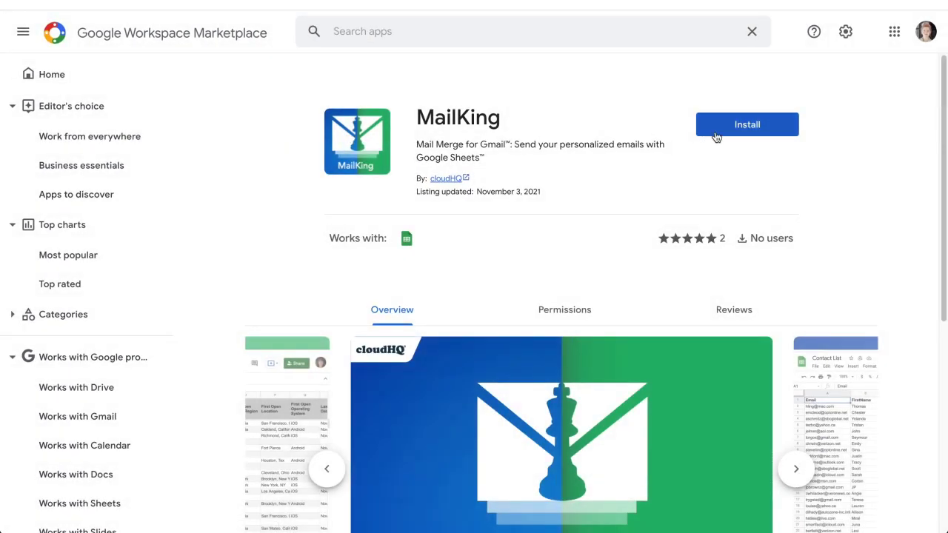
pyautogui.click(717, 137)
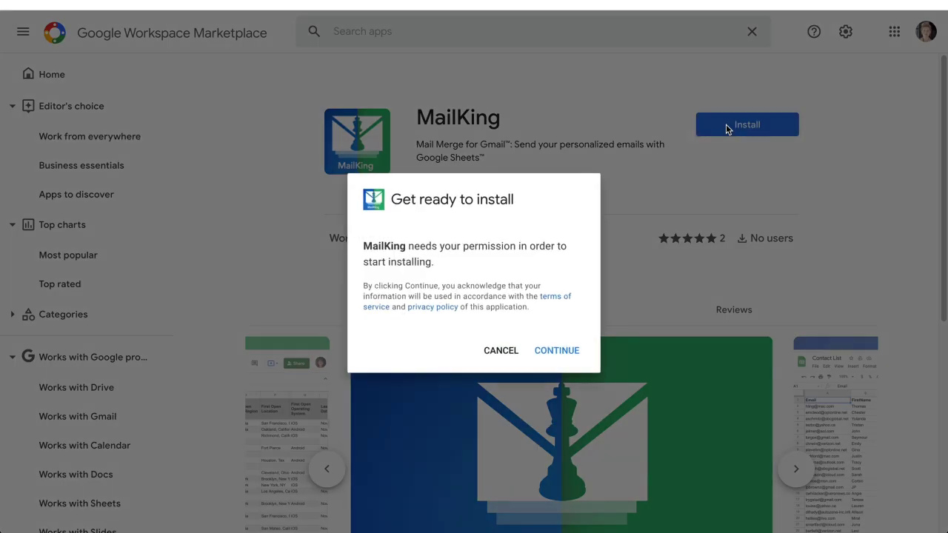
pyautogui.click(559, 351)
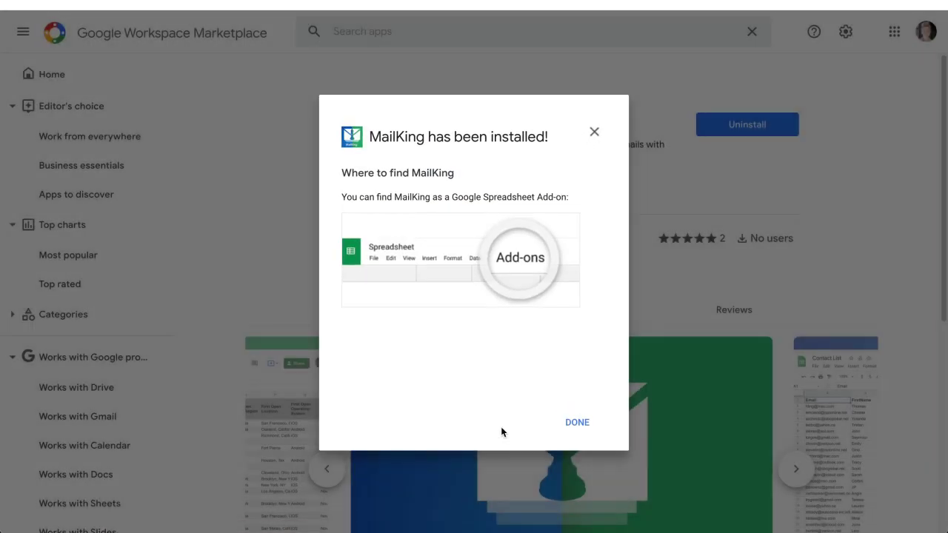
pyautogui.click(569, 423)
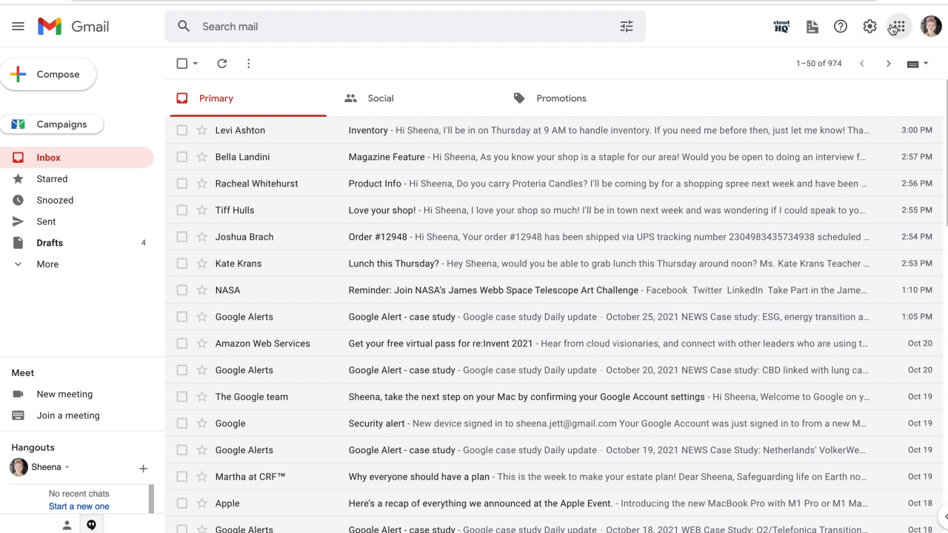
# Go to Google Sheets from the Google apps grid.
pyautogui.click(899, 26)
pyautogui.scroll(-1, 945, 88)
pyautogui.scroll(-4, 946, 88)
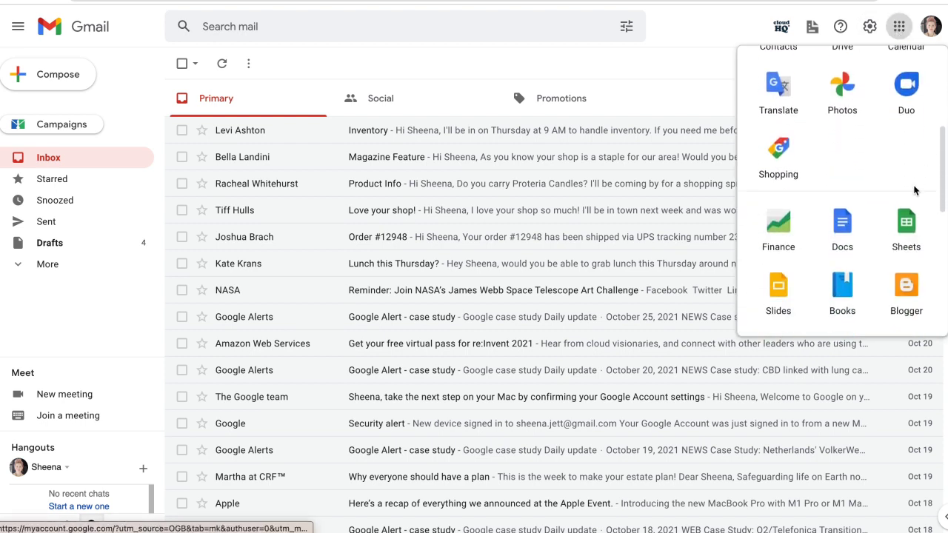
pyautogui.click(907, 228)
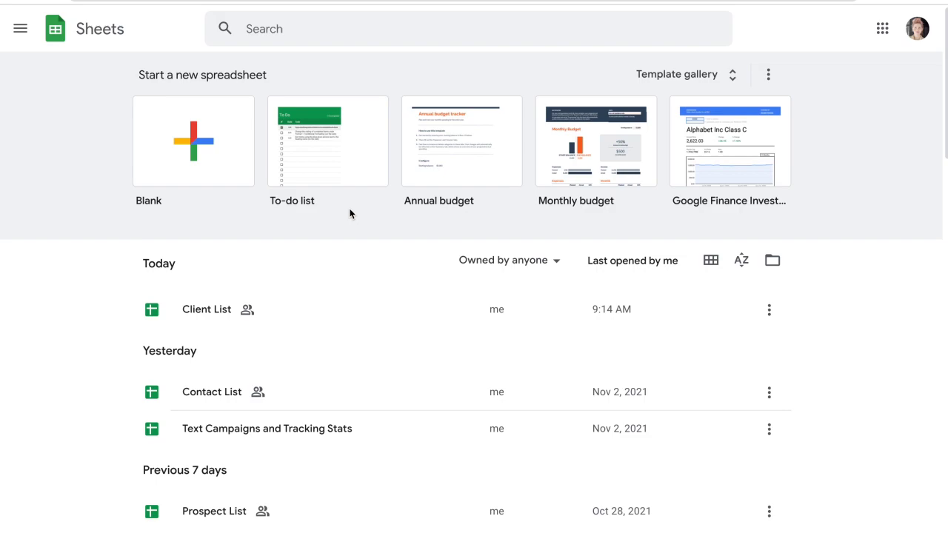
# Open the Client List spreadsheet listed under Today on the Sheets home page.
pyautogui.click(206, 309)
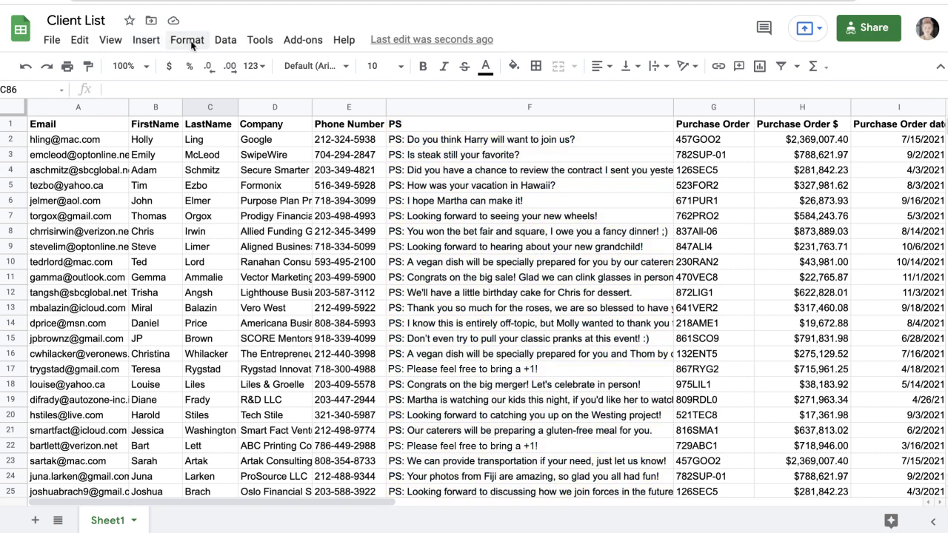
# Create a MailKing email campaign from the sheet, importing all 50 Client List contacts.
pyautogui.click(309, 42)
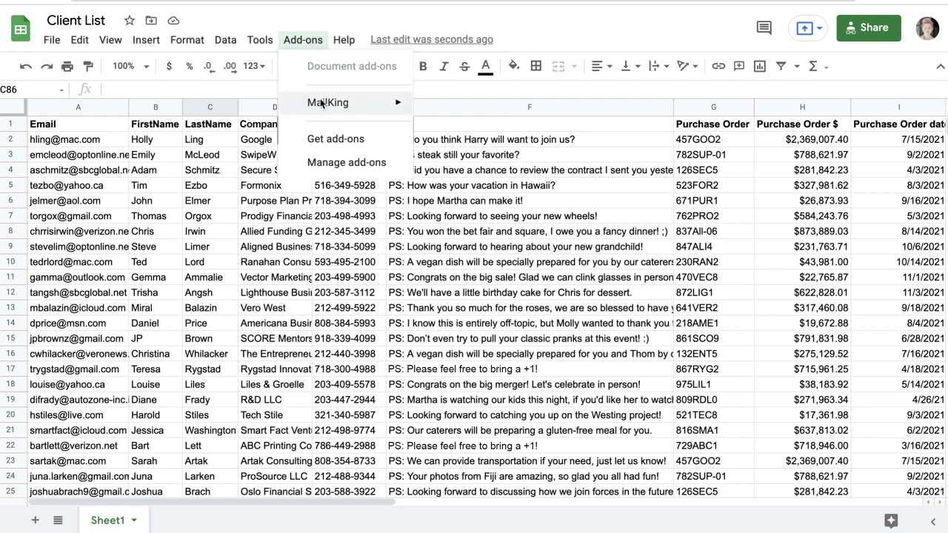
pyautogui.moveTo(321, 103)
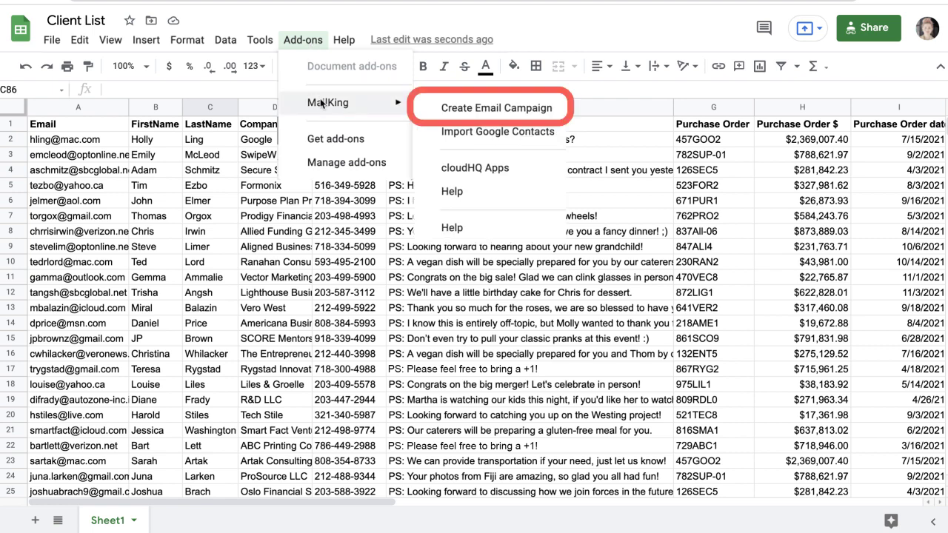
pyautogui.click(447, 108)
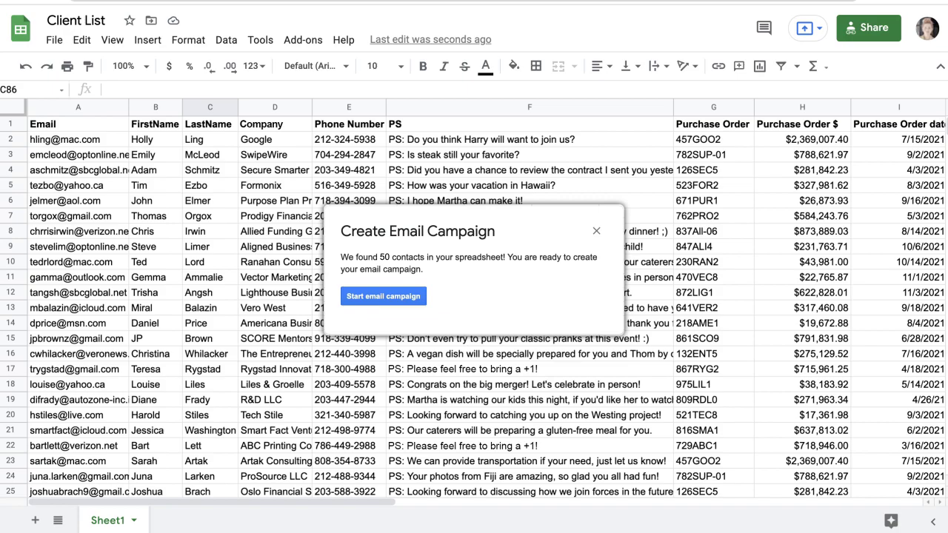
pyautogui.click(397, 295)
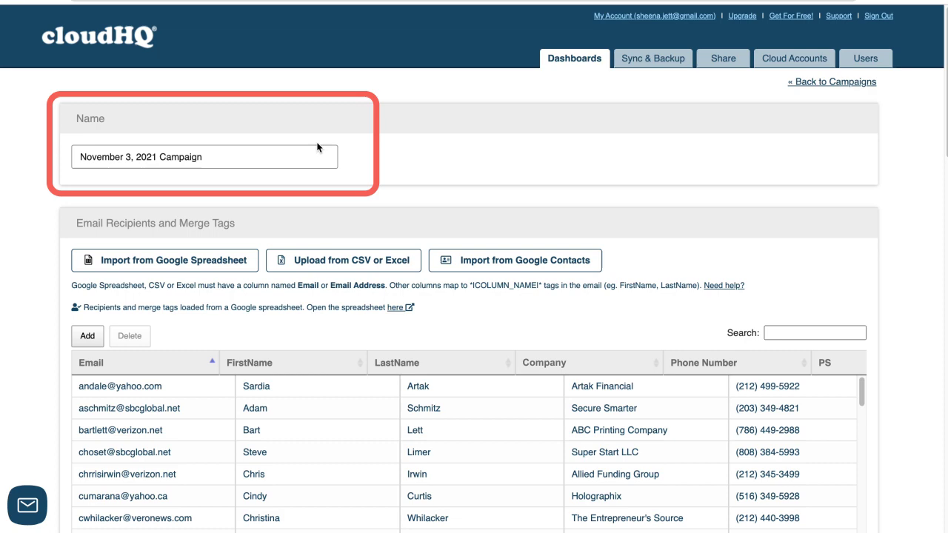
# Rename the campaign 'Post-Thanksgiving Event' and place a 'thanksgiving' autumn-leaves photo atop the email.
pyautogui.tripleClick(286, 153)
pyautogui.write('Post-Thanksgiving Event')
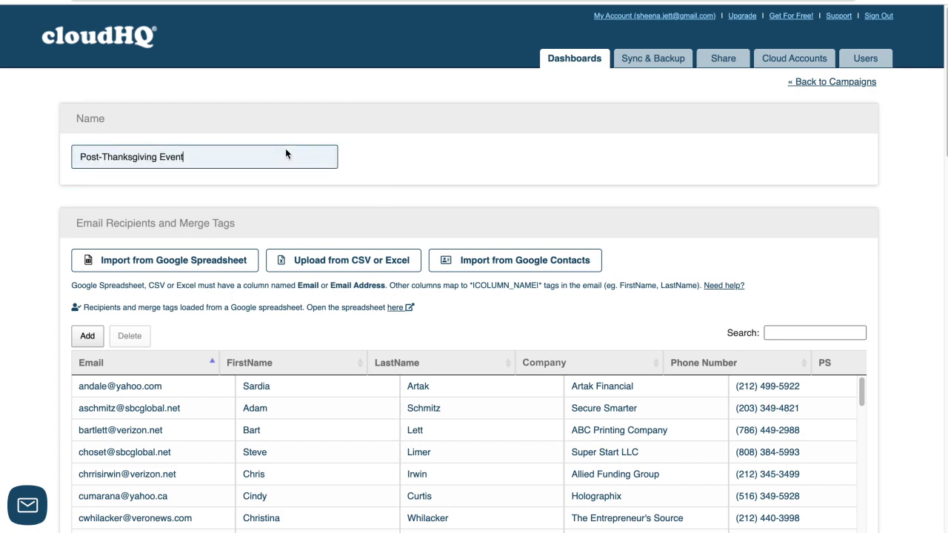
pyautogui.scroll(-3, 285, 153)
pyautogui.scroll(-7, 946, 319)
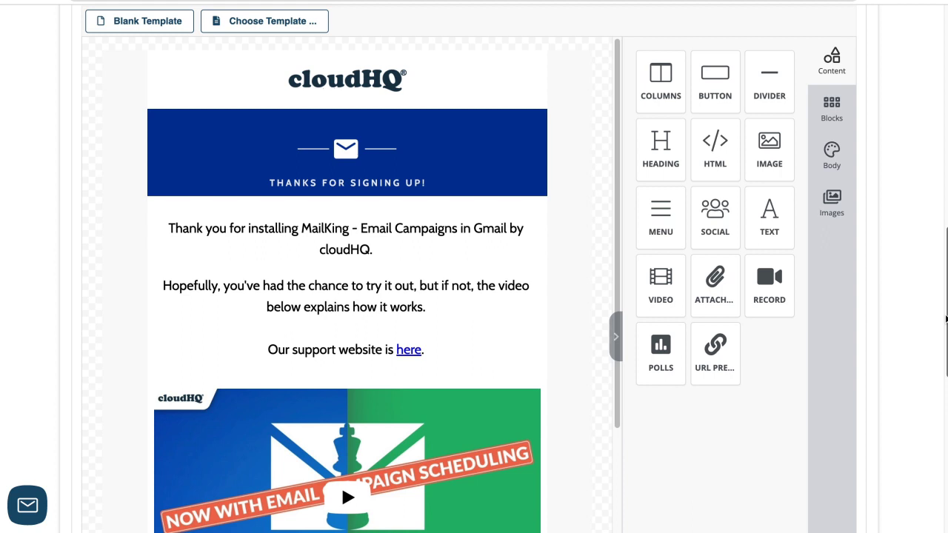
pyautogui.click(832, 202)
pyautogui.write('thanks')
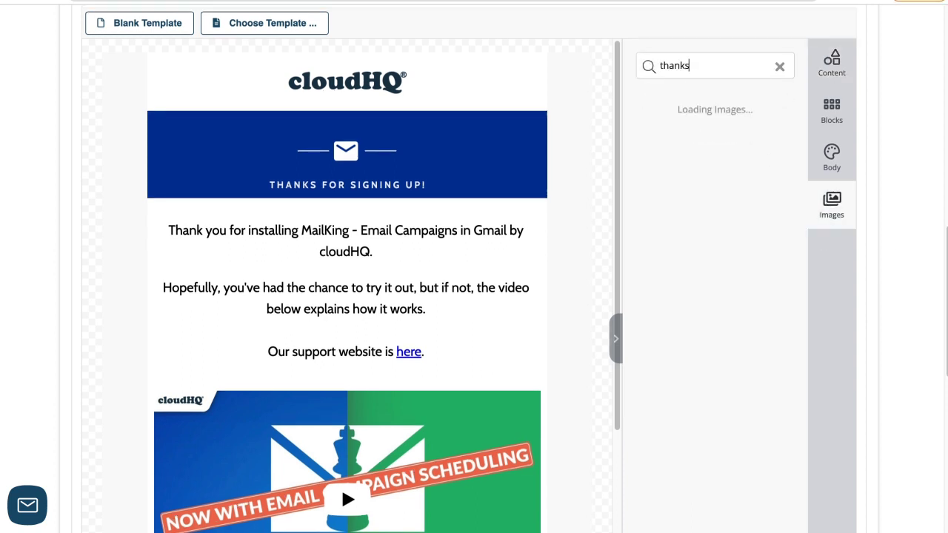
pyautogui.write('giving')
pyautogui.moveTo(710, 169); pyautogui.dragTo(432, 65)
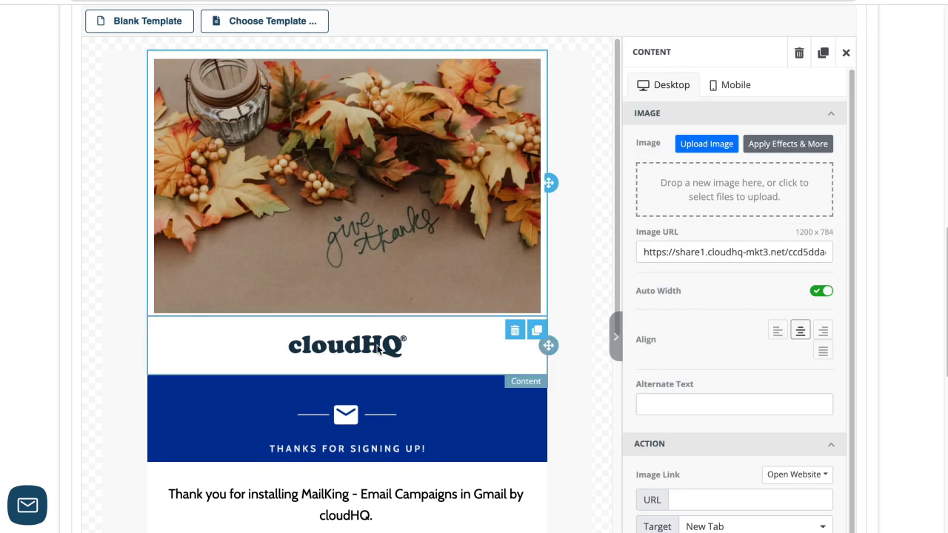
# Delete the cloudHQ logo and start the text with 'Dear' plus the FirstName merge tag.
pyautogui.click(452, 353)
pyautogui.click(515, 388)
pyautogui.click(171, 348)
pyautogui.press('Return')
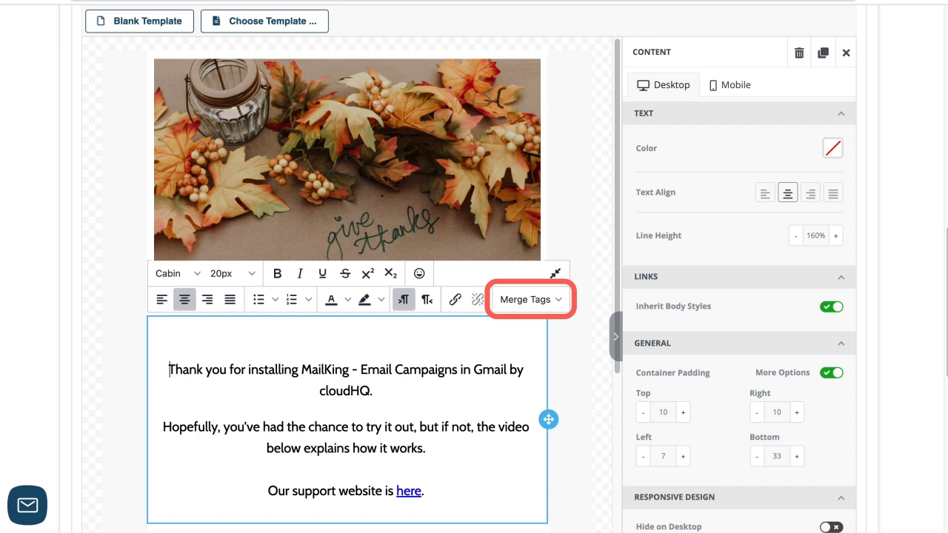
pyautogui.write('Dear')
pyautogui.click(546, 299)
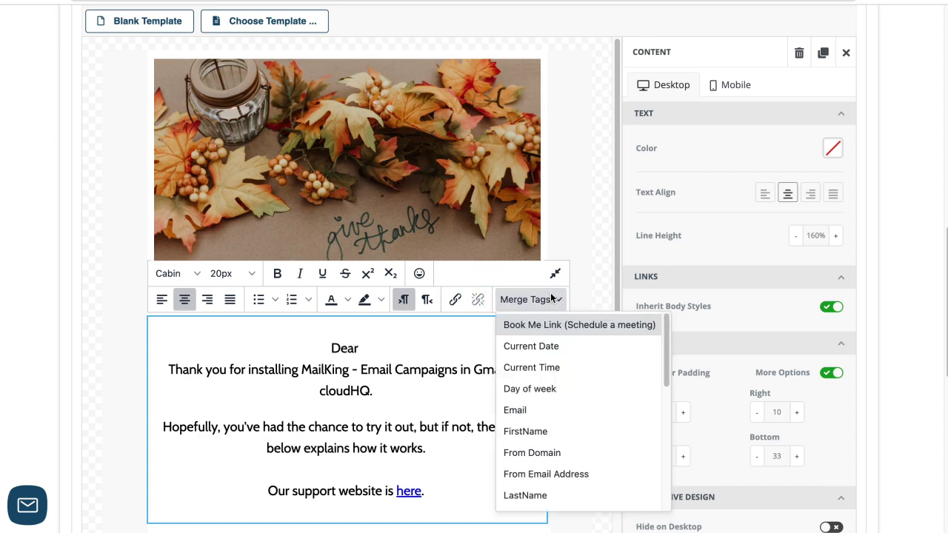
pyautogui.click(541, 432)
pyautogui.write(',')
# Replace the old welcome text with the happy-Thanksgiving message and a 'Sincerely,' sign-off with the sender's name.
pyautogui.hotkey('ctrl', 'shift', 'End')
pyautogui.write("We're grateful to work with you,")
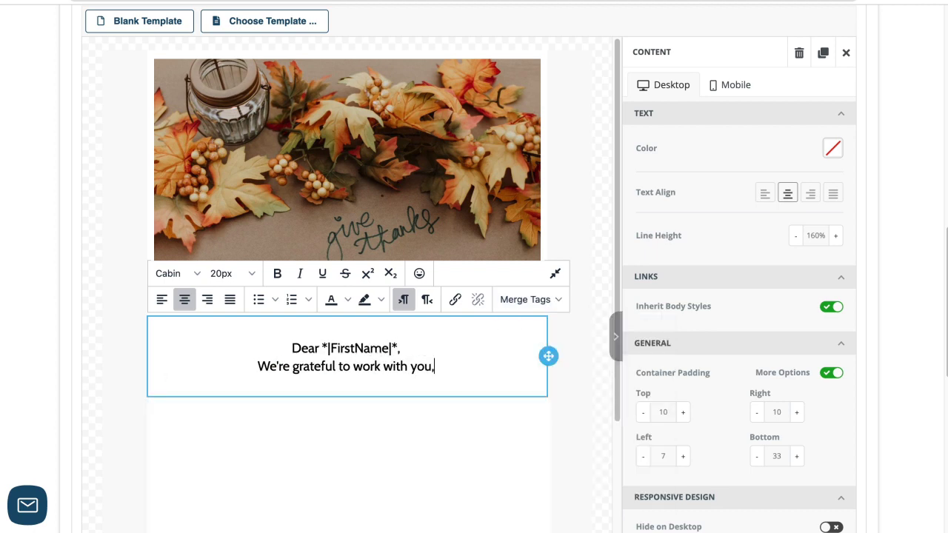
pyautogui.write(' and wish you a happy Thanksgiving from our family to yours.')
pyautogui.press('Return')
pyautogui.press('Return')
pyautogui.write('Sincerely,')
pyautogui.press('Return')
pyautogui.write('She')
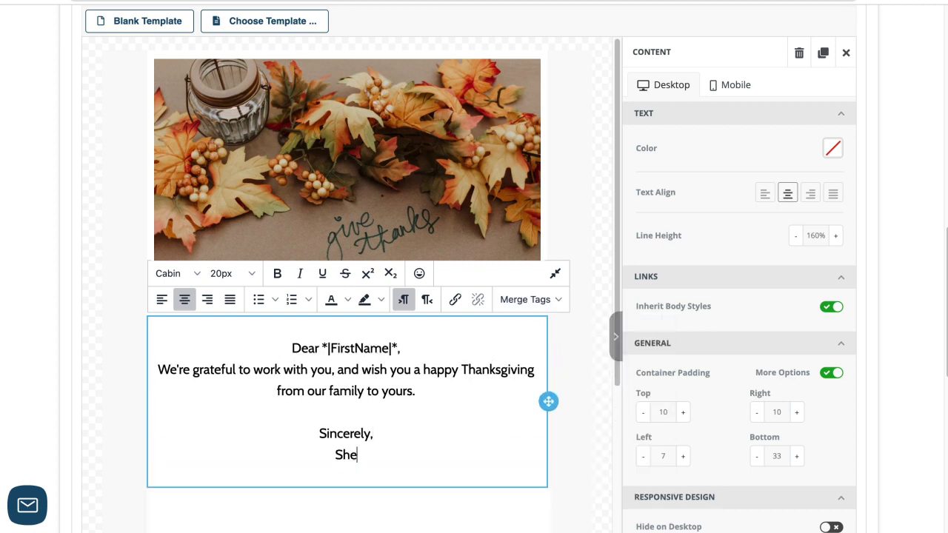
pyautogui.write('ena')
pyautogui.click(601, 420)
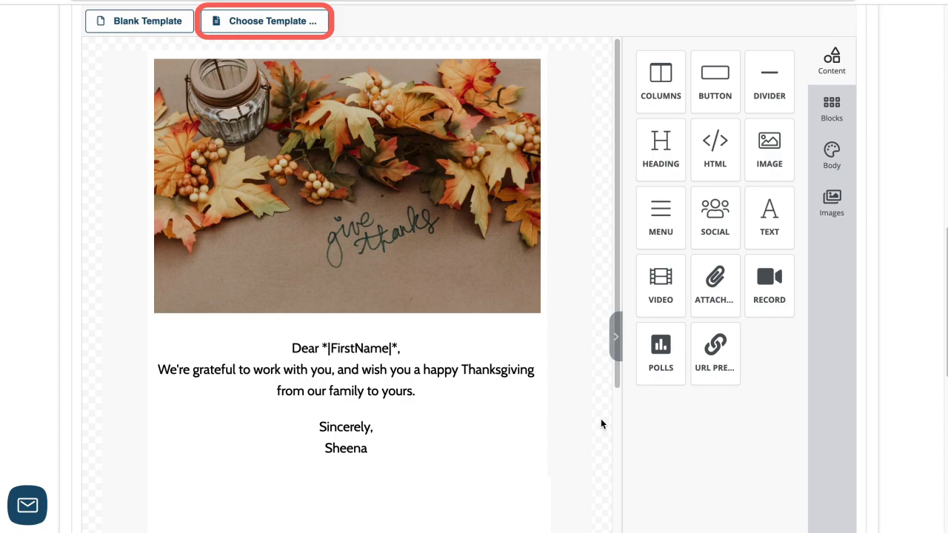
# Apply the Thanksgiving Dinner Evite template and change its heading to 'Post Thanksgiving'.
pyautogui.click(269, 20)
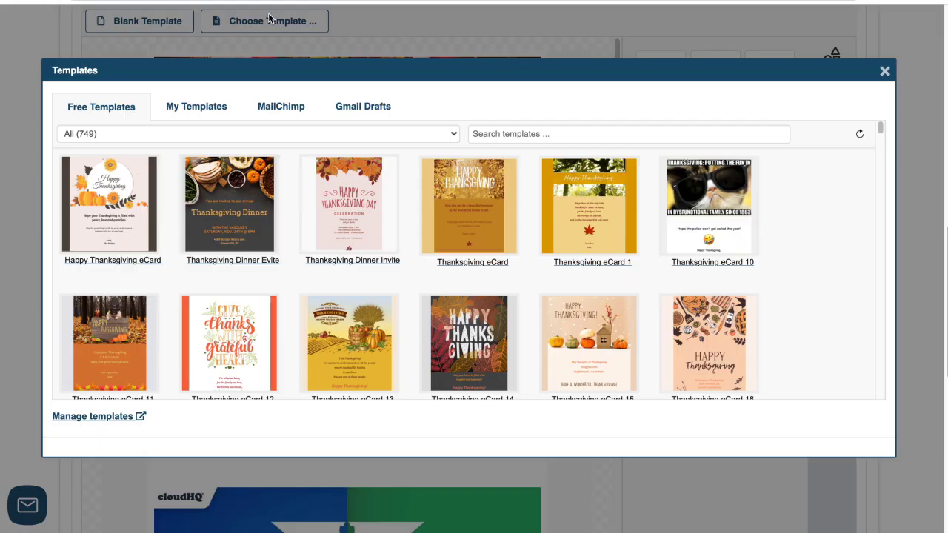
pyautogui.click(210, 196)
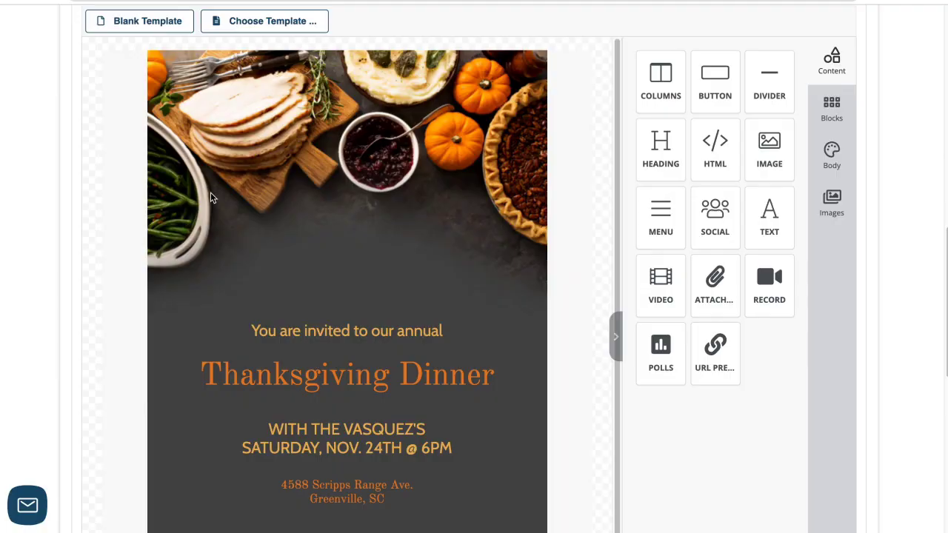
pyautogui.click(202, 374)
pyautogui.write('Post')
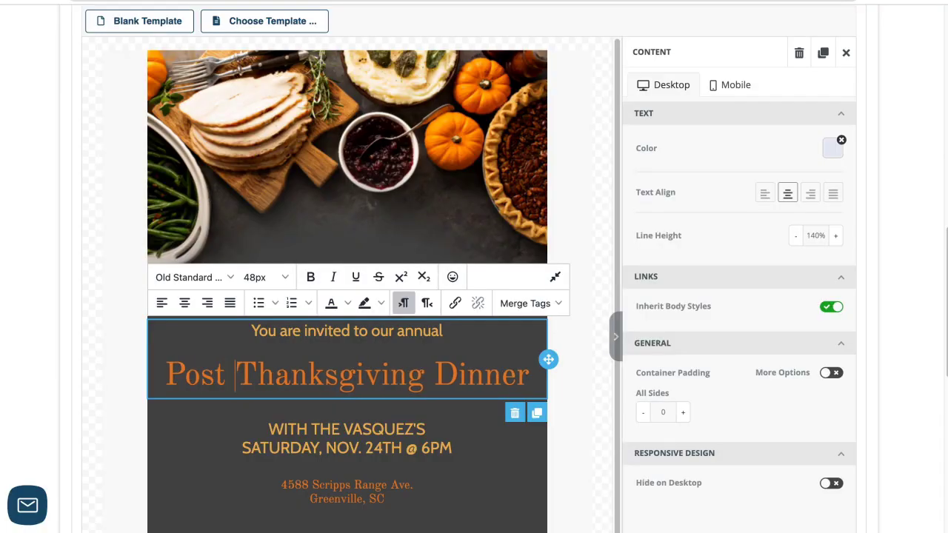
# Set host to JETT FINANCIAL, month to DEC., address to 3560 18th Street, San Francisco, CA.
pyautogui.click(312, 429)
pyautogui.moveTo(312, 429); pyautogui.dragTo(426, 433)
pyautogui.write('JETT FINANCIAL')
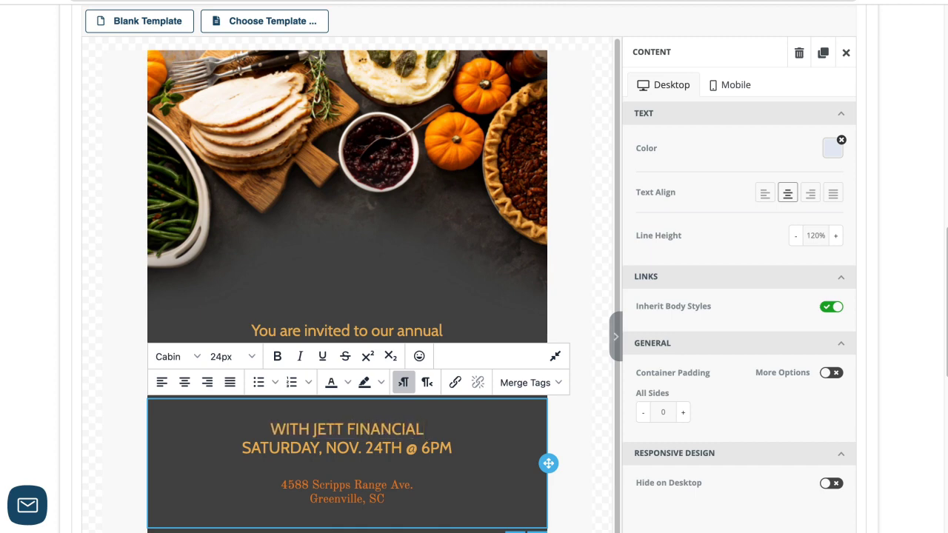
pyautogui.moveTo(327, 447); pyautogui.dragTo(359, 447)
pyautogui.write('DEC.')
pyautogui.press('Right')
pyautogui.press('Delete')
pyautogui.moveTo(282, 485); pyautogui.dragTo(413, 485)
pyautogui.write('3560 18th Street')
pyautogui.moveTo(310, 499); pyautogui.dragTo(385, 499)
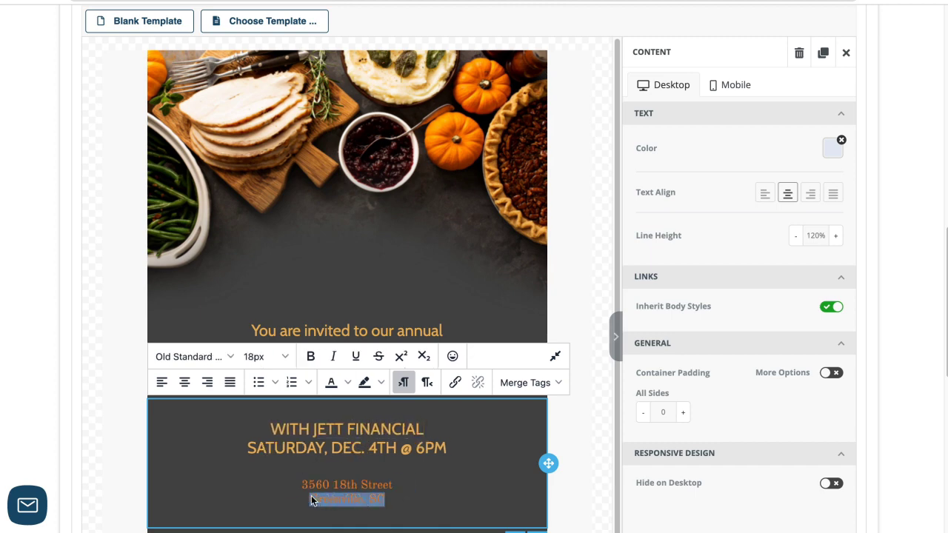
pyautogui.write('San Francisco, CA')
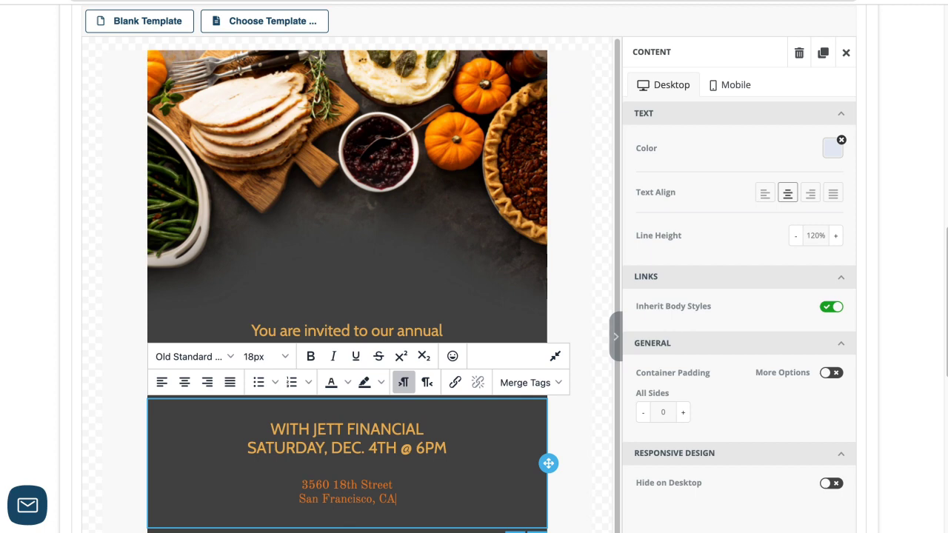
pyautogui.click(848, 373)
# Change the RSVP date to the 23RD and insert the PS merge tag after it.
pyautogui.scroll(-2, 849, 374)
pyautogui.doubleClick(306, 476)
pyautogui.write('23RD BY REPLYING TO THIS EMAIL')
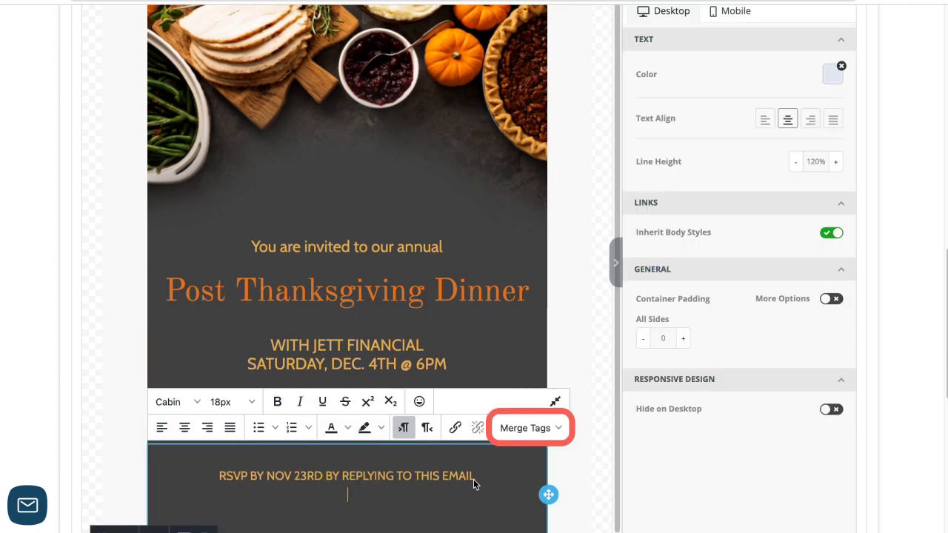
pyautogui.click(526, 429)
pyautogui.scroll(-3, 669, 266)
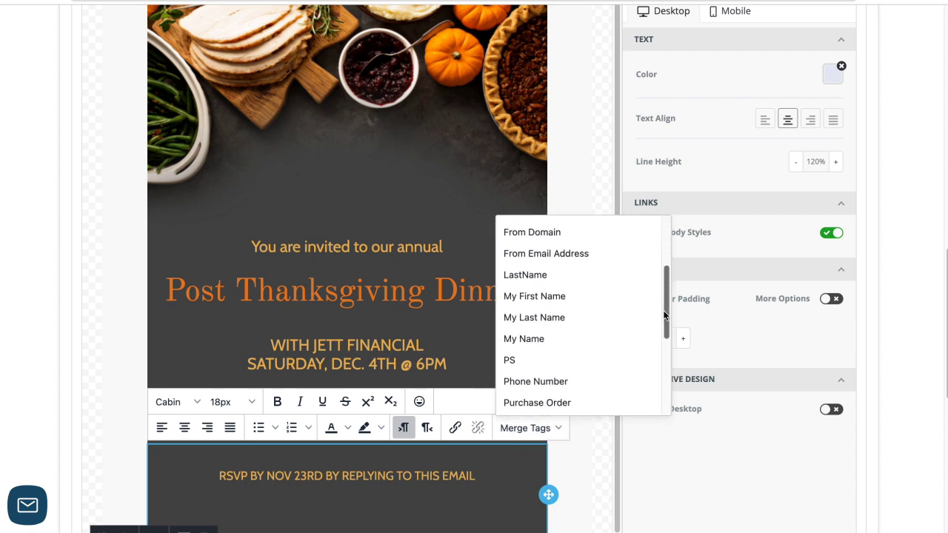
pyautogui.click(533, 351)
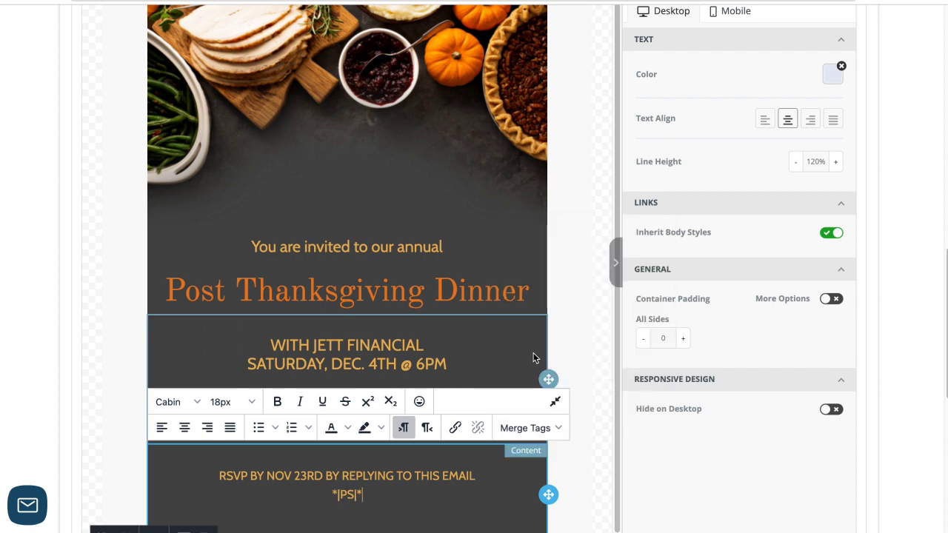
pyautogui.scroll(3, 937, 333)
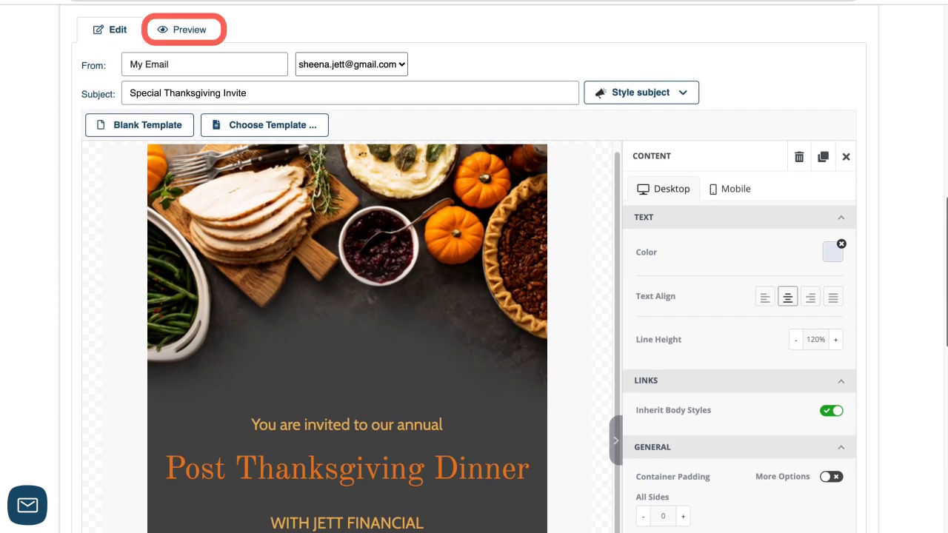
# Preview the invite for the first four recipients, comparing each one's personalized PS line.
pyautogui.click(203, 36)
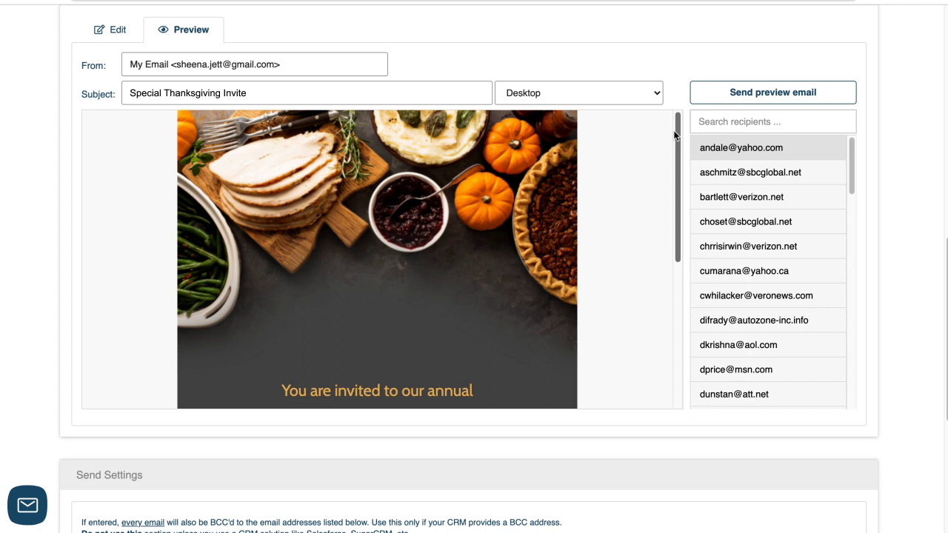
pyautogui.moveTo(676, 135)
pyautogui.mouseDown()
pyautogui.moveTo(688, 205)
pyautogui.moveTo(677, 280)
pyautogui.mouseUp()
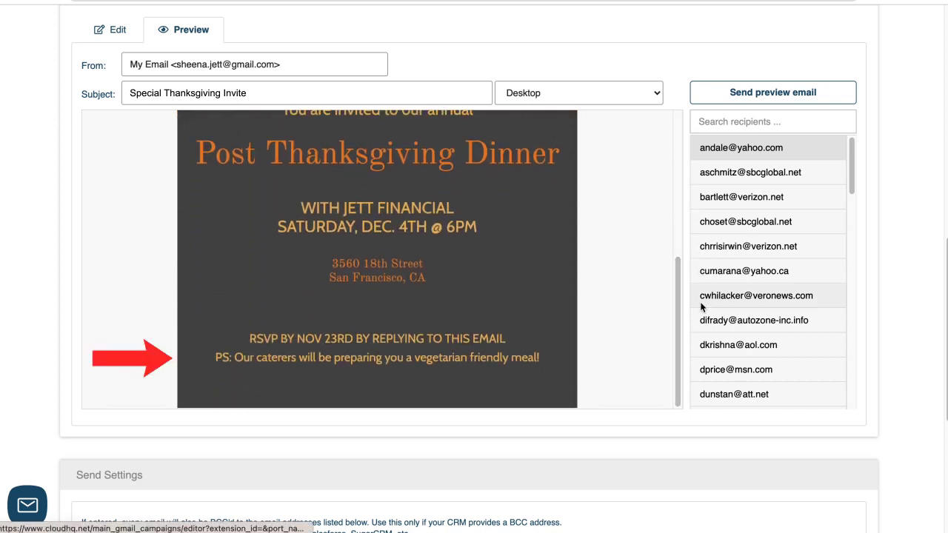
pyautogui.click(726, 175)
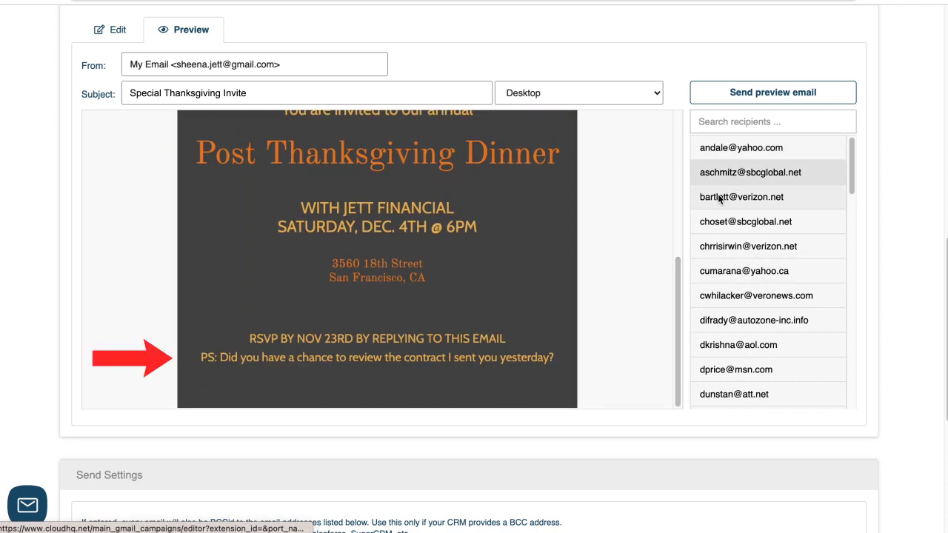
pyautogui.click(718, 197)
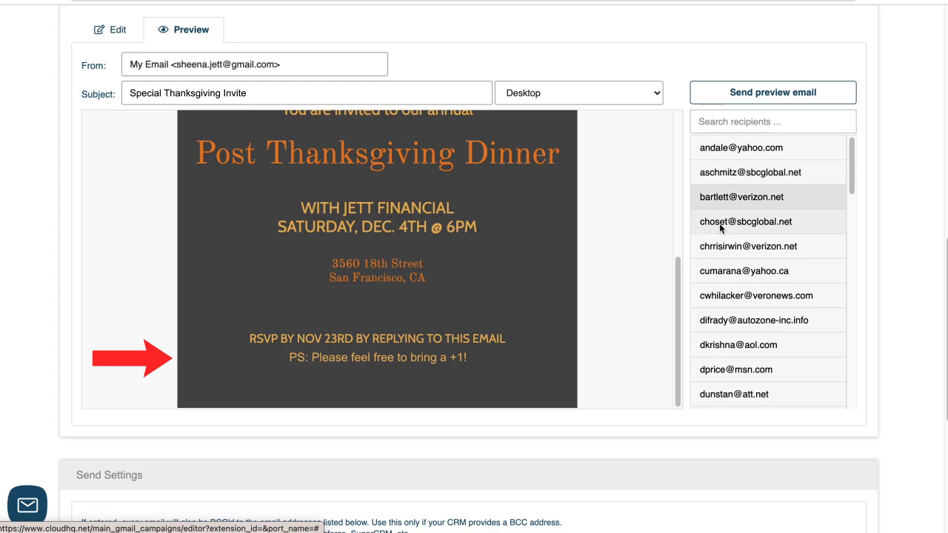
pyautogui.click(721, 225)
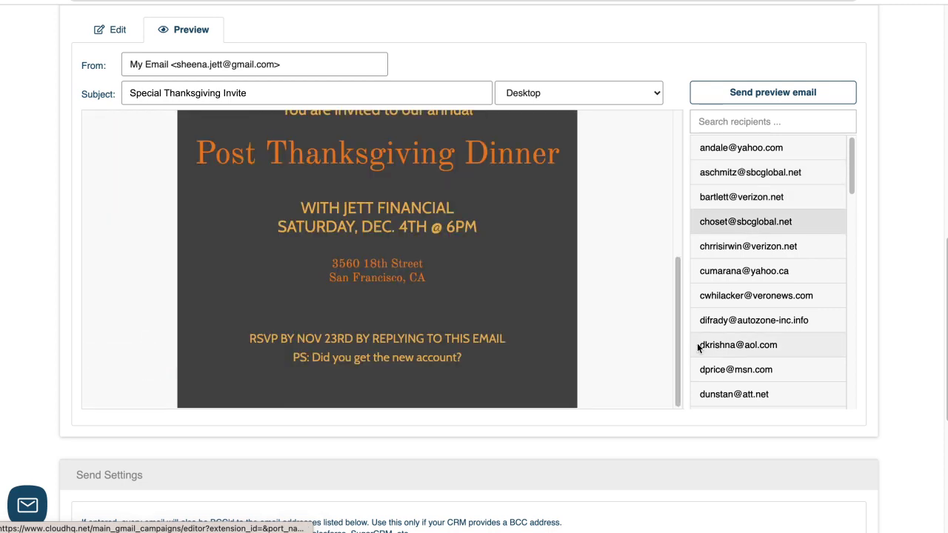
# Leave scheduling off, accept the Gmail-limits and CAN-SPAM declarations, and send immediately.
pyautogui.scroll(-5, 698, 348)
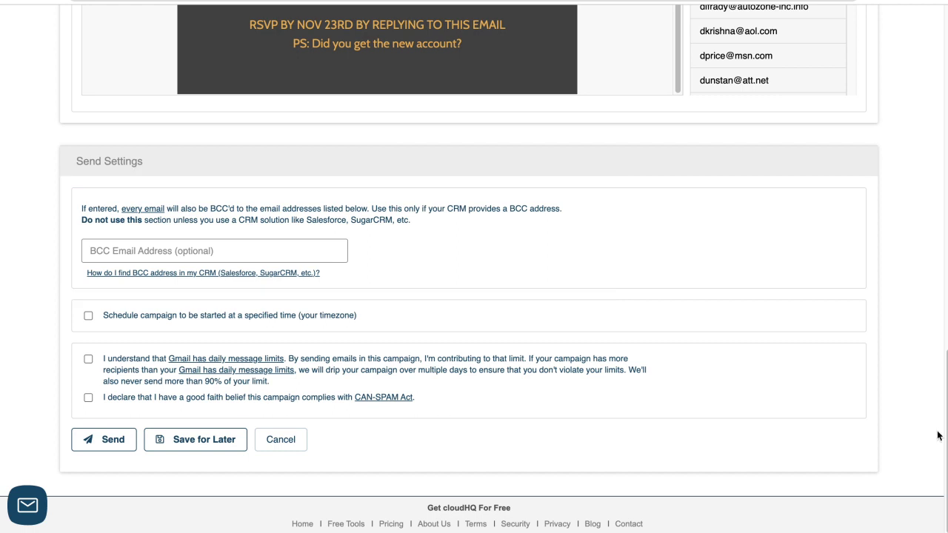
pyautogui.click(88, 316)
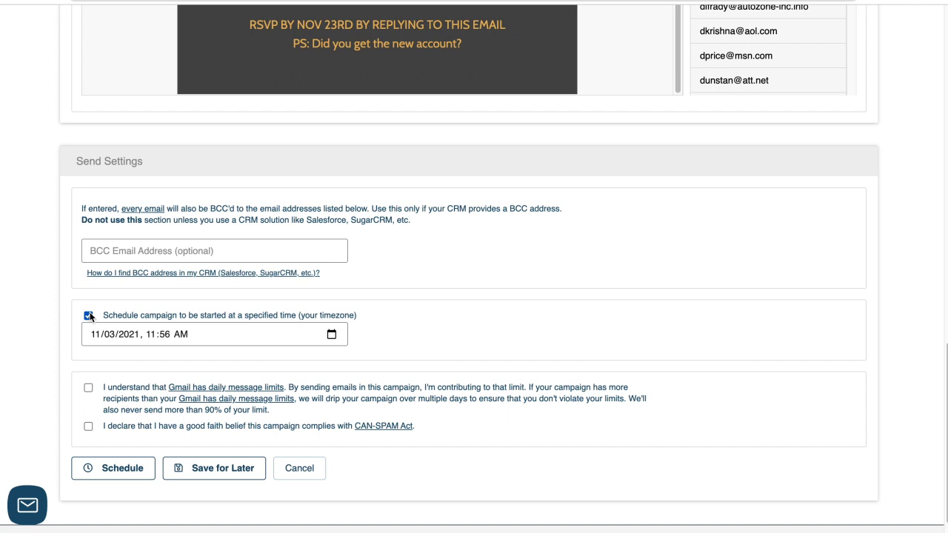
pyautogui.click(89, 316)
pyautogui.click(88, 359)
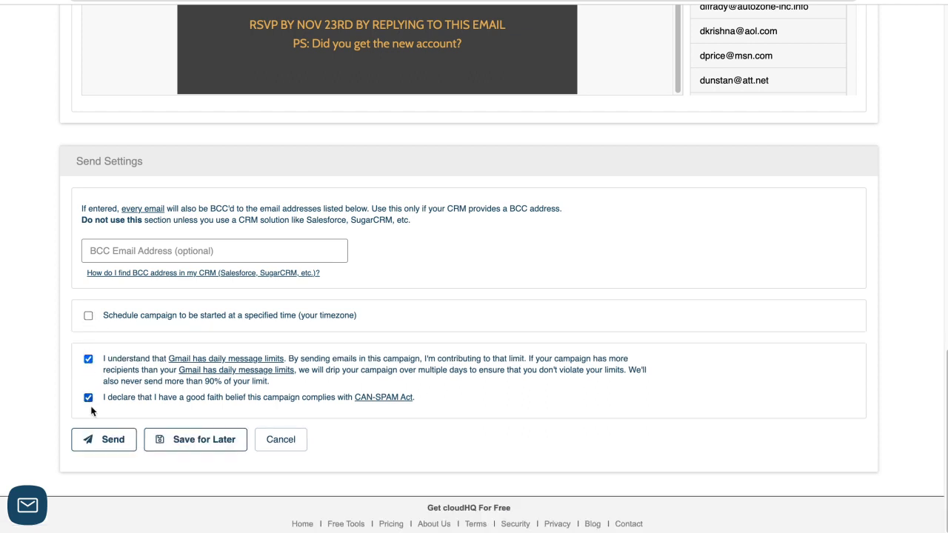
pyautogui.click(94, 437)
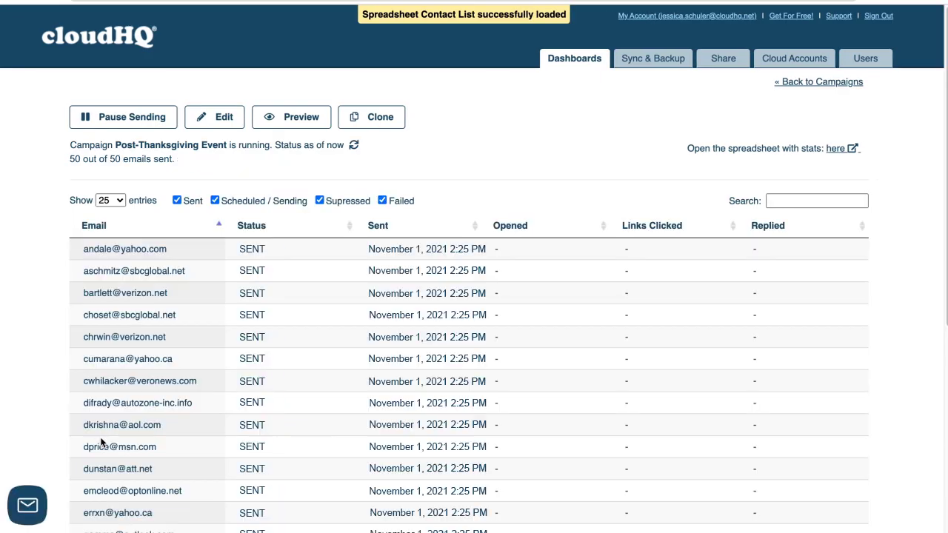
# Once all 50 emails are sent, open the stats spreadsheet via the 'here' link.
pyautogui.click(839, 151)
pyautogui.moveTo(124, 506); pyautogui.dragTo(487, 503)
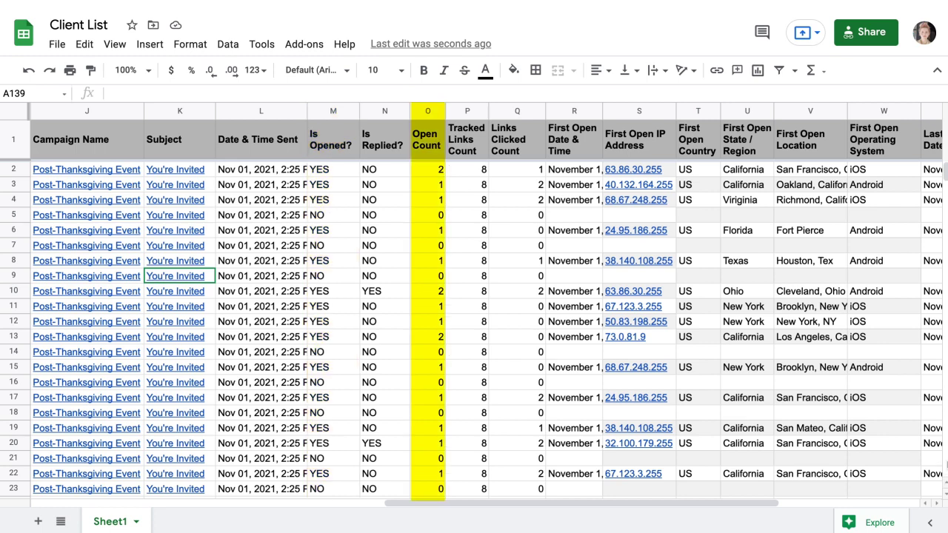
pyautogui.scroll(-1, 474, 326)
pyautogui.scroll(-1, 475, 326)
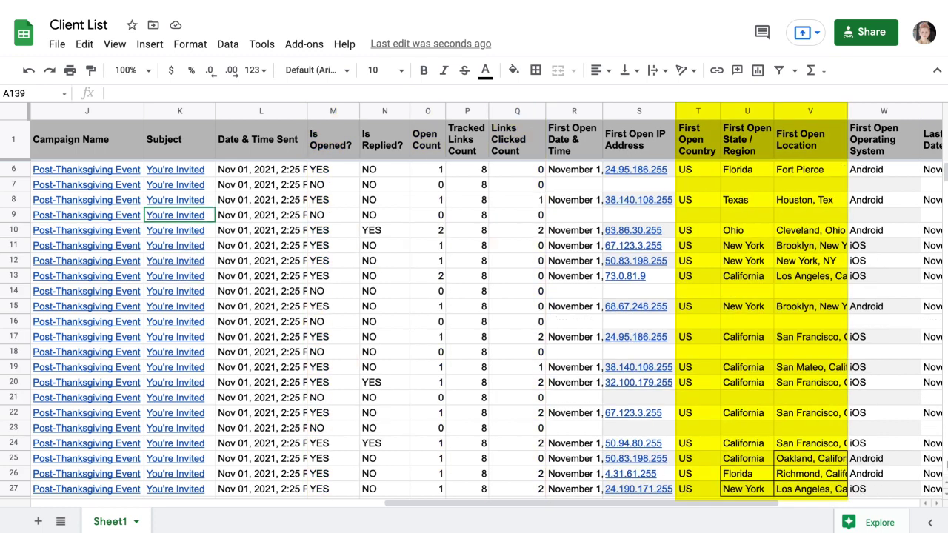
pyautogui.scroll(-1, 474, 326)
pyautogui.scroll(-1, 474, 326)
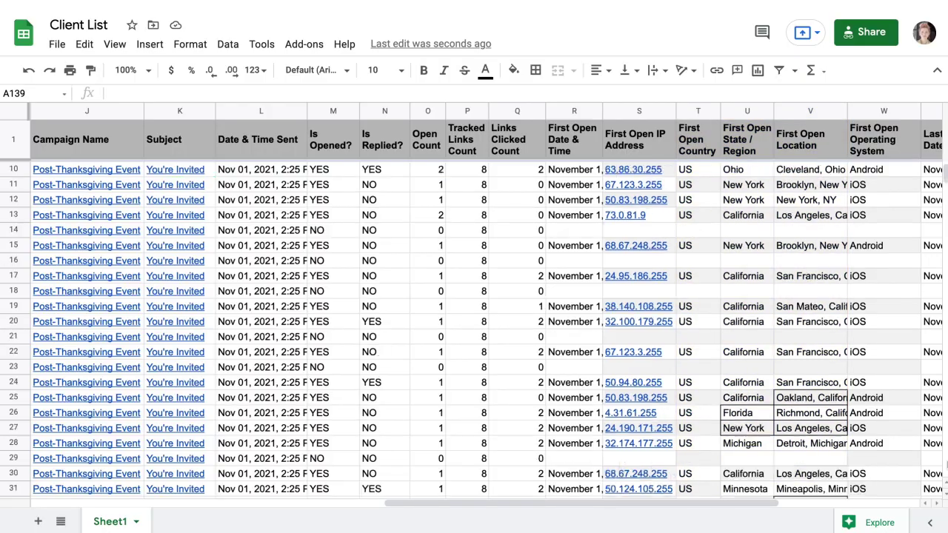